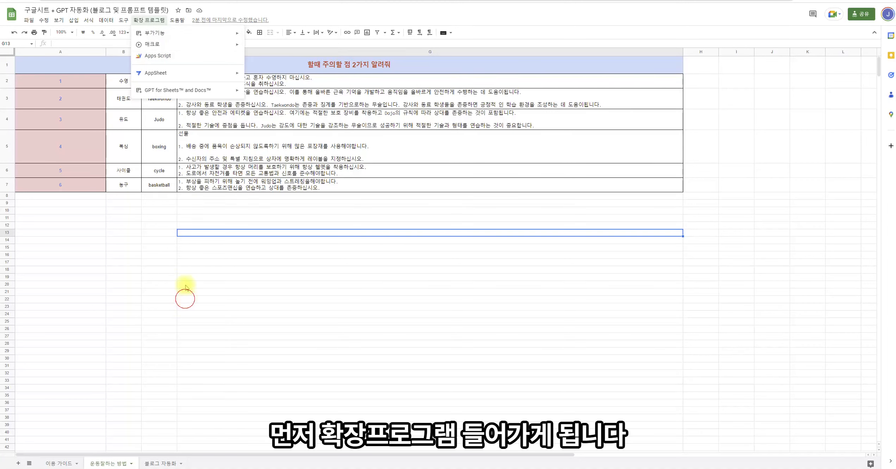
- Search the Google Workspace Marketplace for "gpt", show the results for GPT for Sheets and Docs, and close the marketplace
click(184, 298)
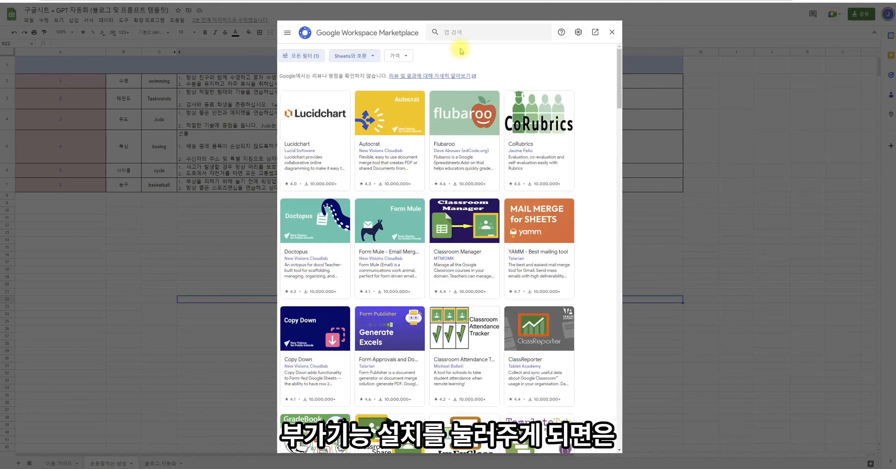
click(462, 32)
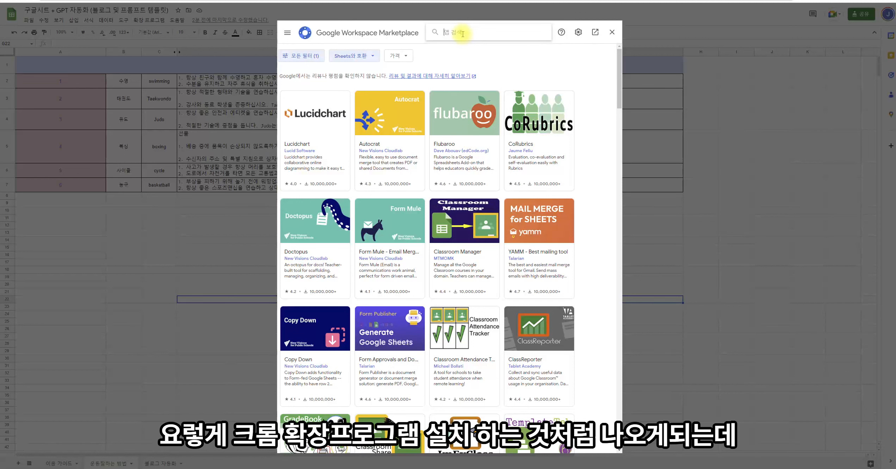
text(gpt)
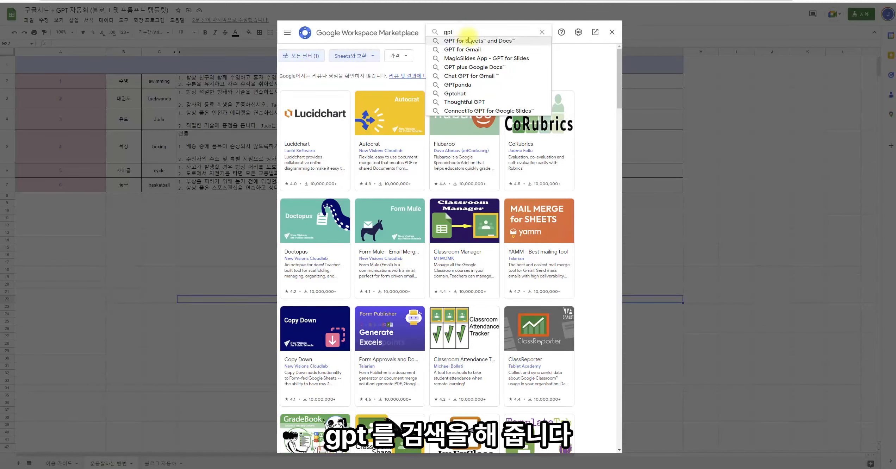
click(480, 42)
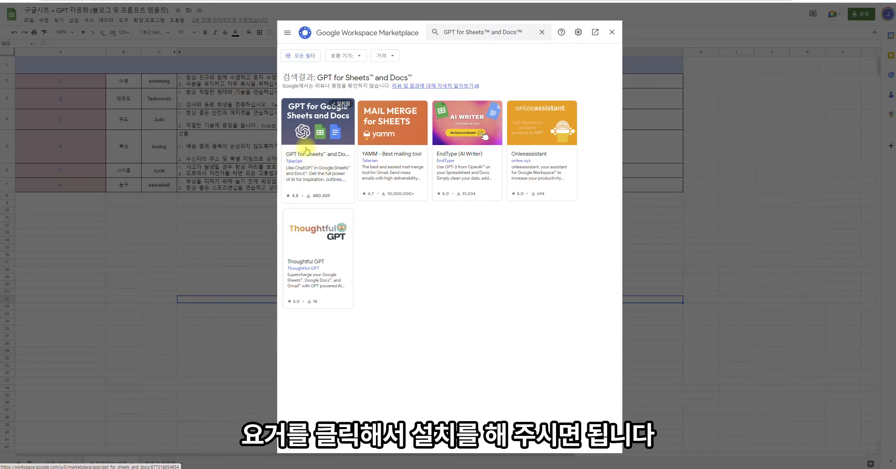
click(612, 33)
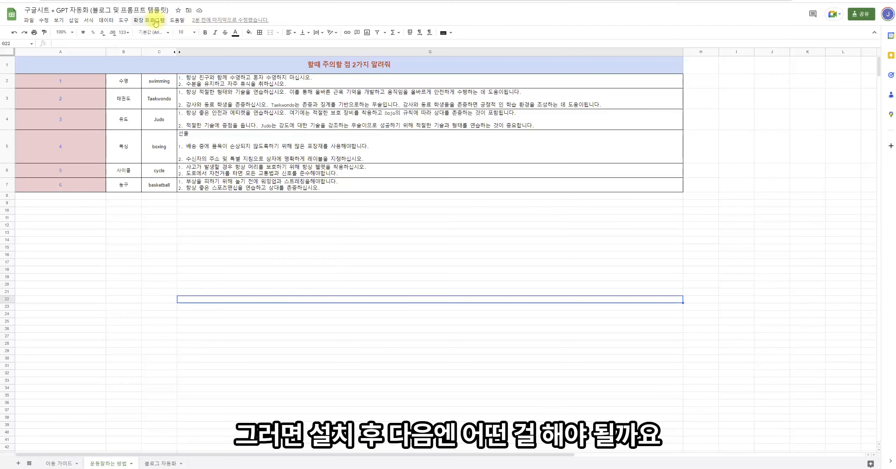
- Examine the translated answers and their formulas in column G for the sports in rows 2 to 7
click(155, 22)
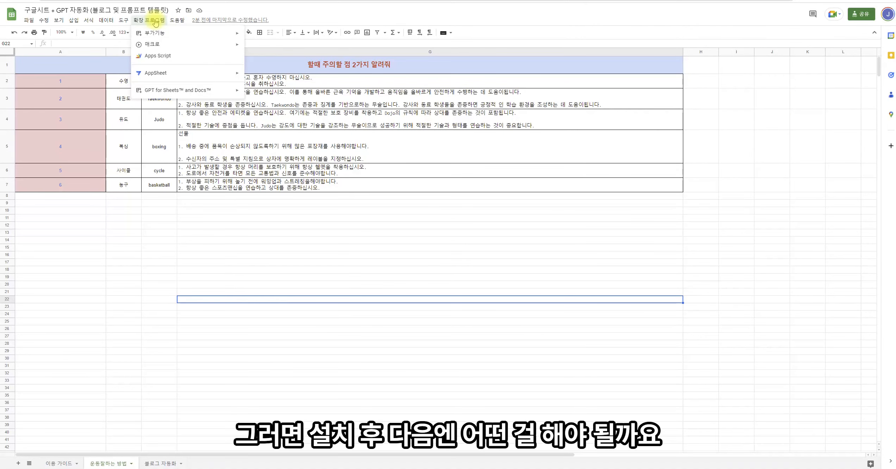
click(238, 218)
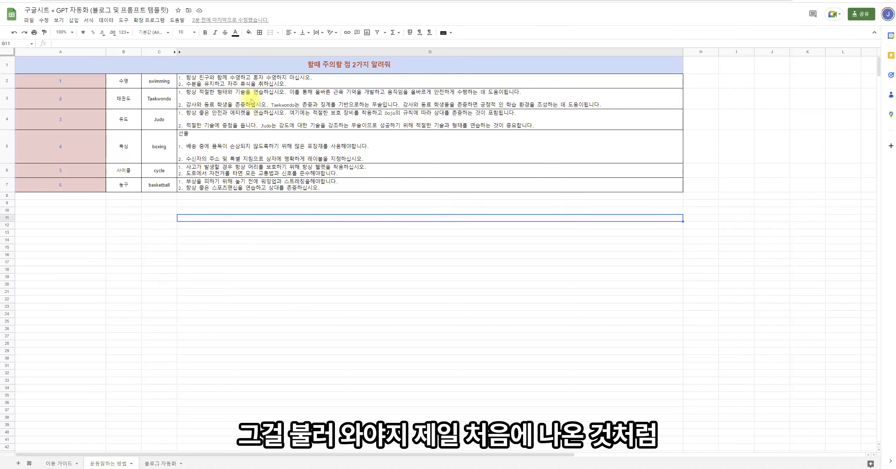
click(271, 84)
click(262, 99)
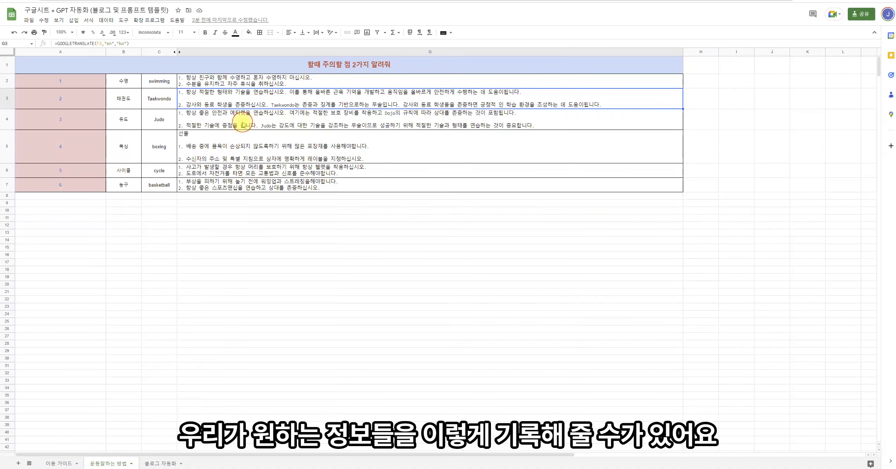
click(242, 123)
click(239, 141)
click(232, 171)
click(230, 183)
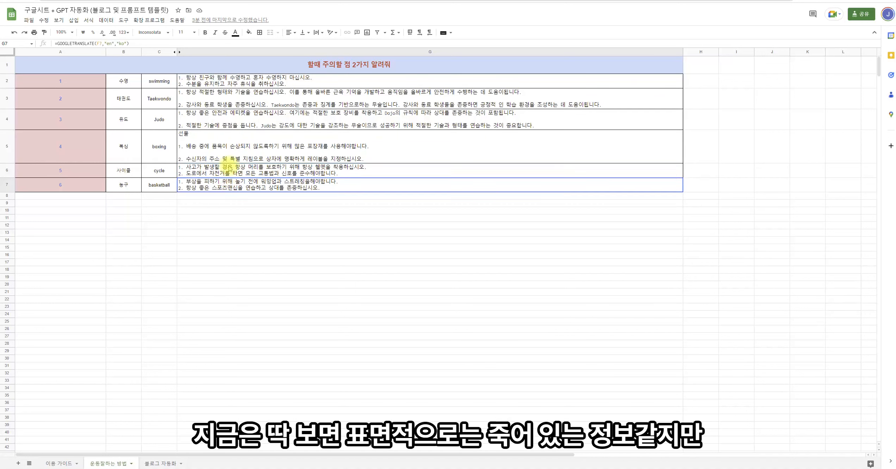
click(229, 146)
click(235, 120)
click(239, 94)
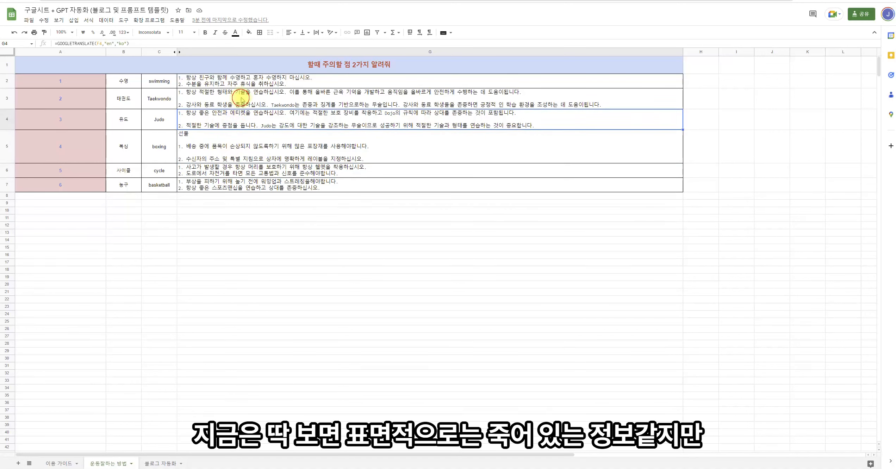
click(246, 85)
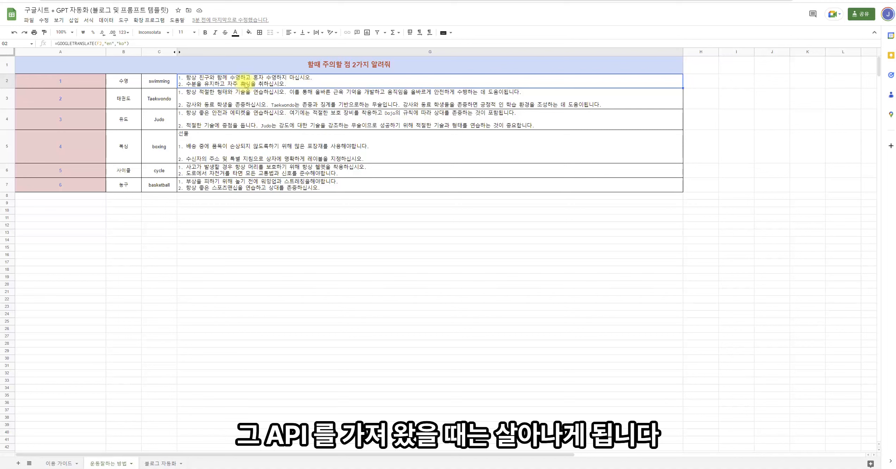
- Replace the sport in cell B2 with 배구 so the row's translation and answer regenerate
click(132, 83)
text(qo)
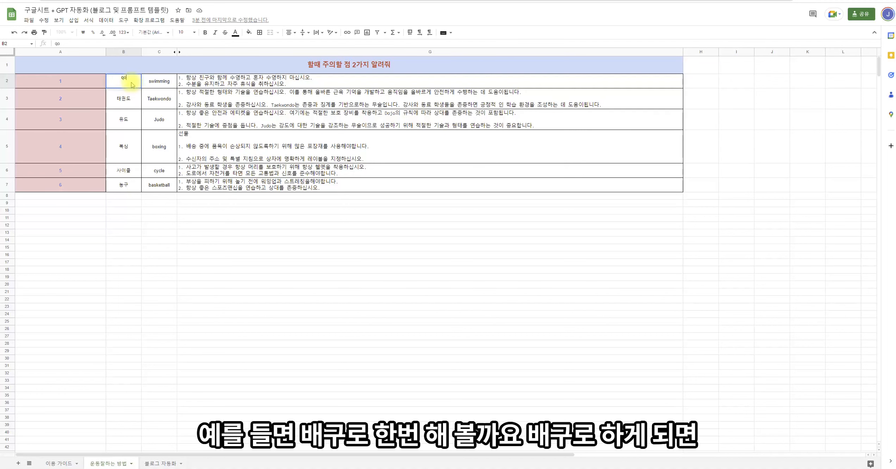
text(rn)
key(Return)
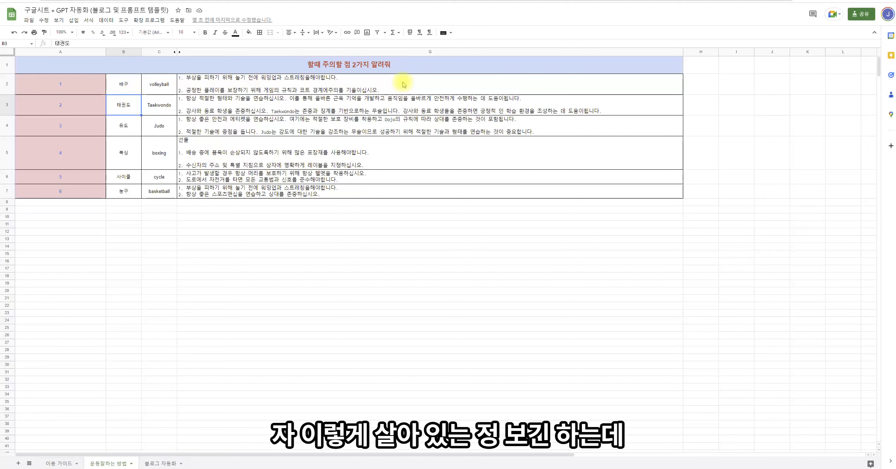
click(350, 225)
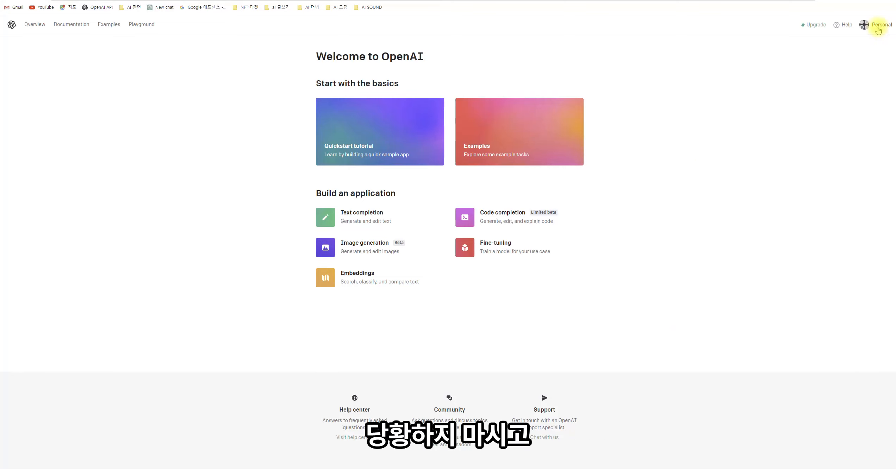
- Switch to the OpenAI platform and open the personal account's API keys page
click(881, 26)
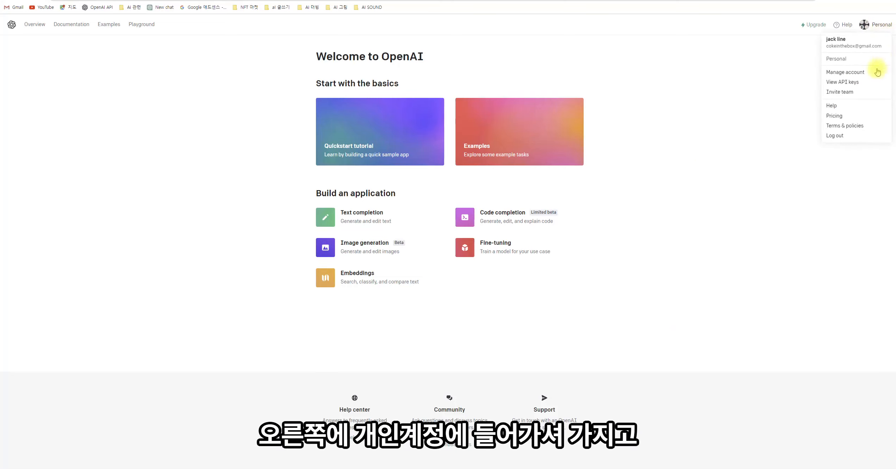
click(846, 85)
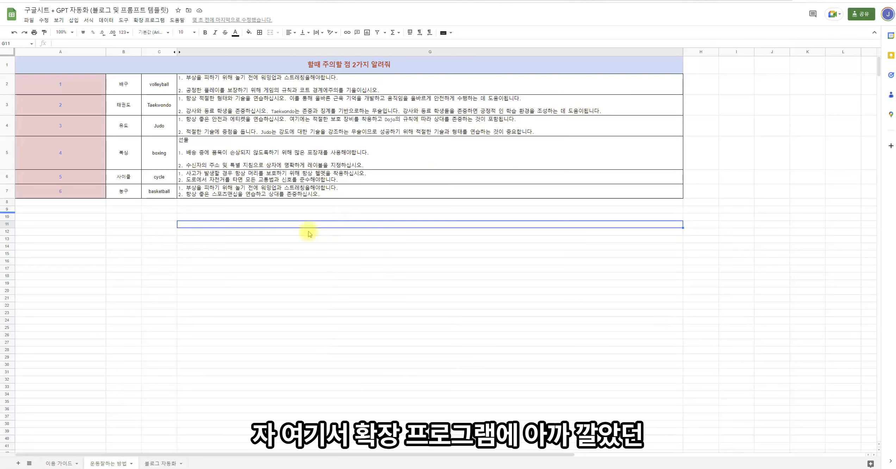
- Back in the Google Sheets spreadsheet, open the GPT for Sheets and Docs API key dialog and close it
click(161, 23)
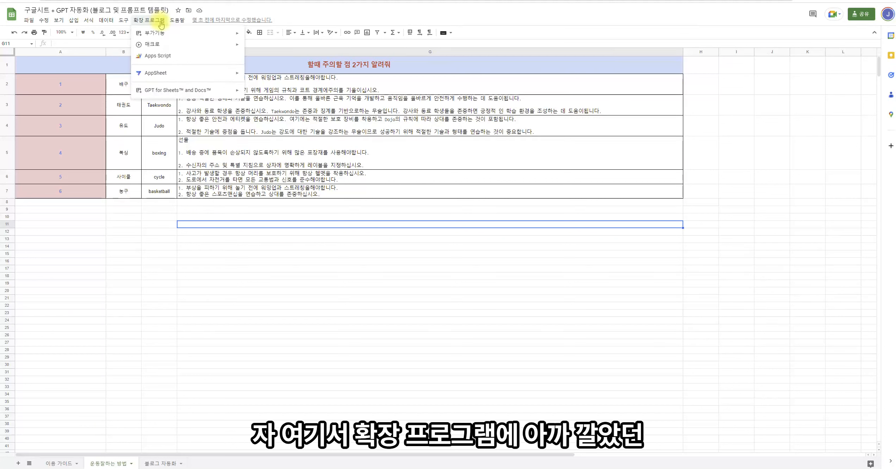
mouse_move(176, 90)
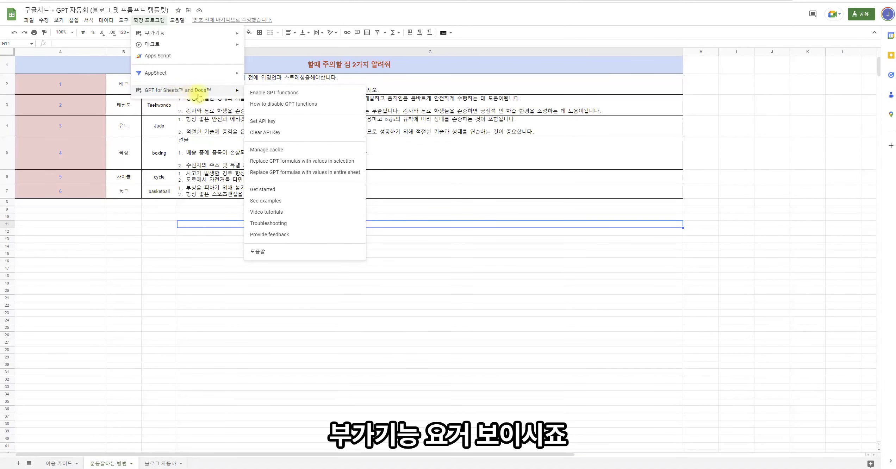
click(273, 123)
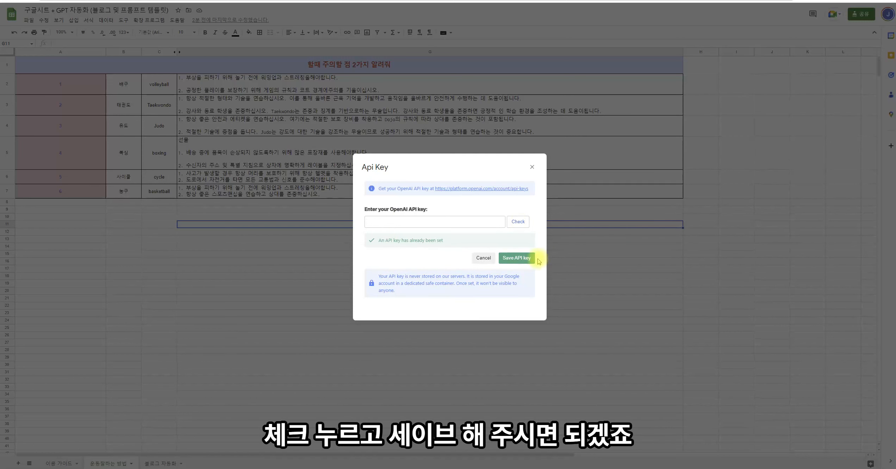
click(532, 167)
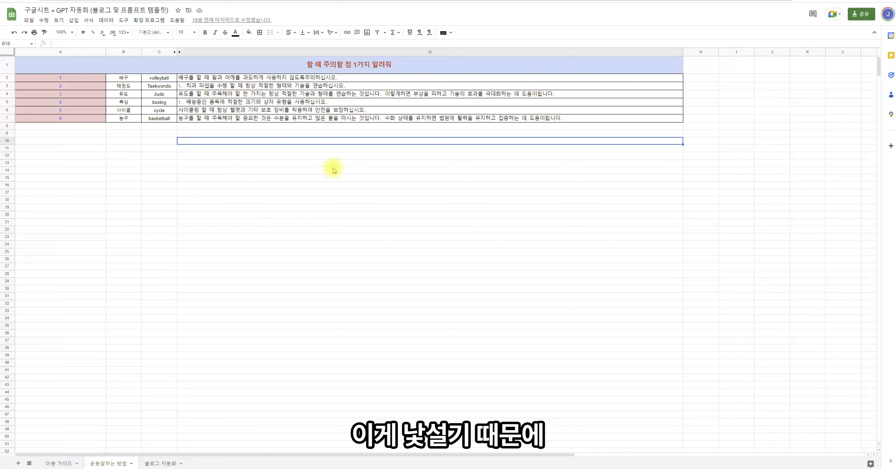
click(319, 223)
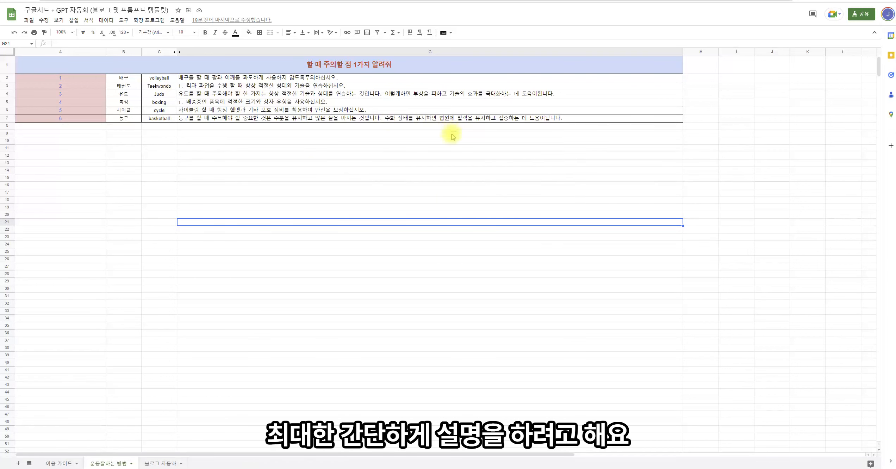
click(365, 137)
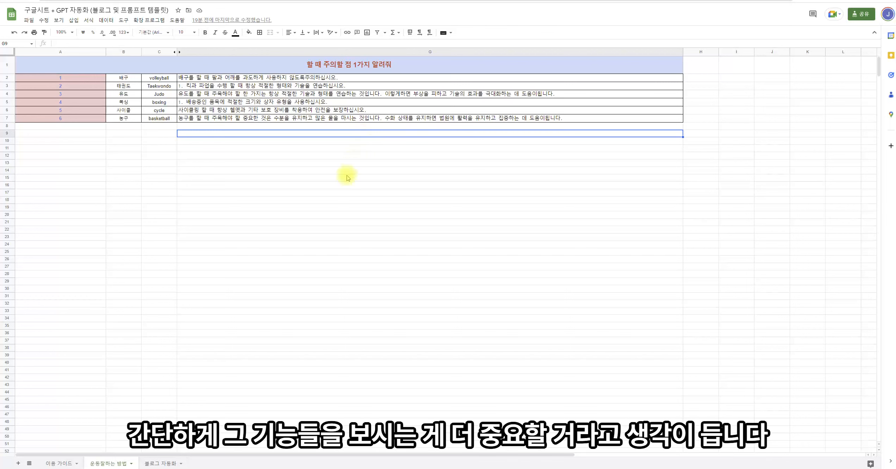
click(290, 171)
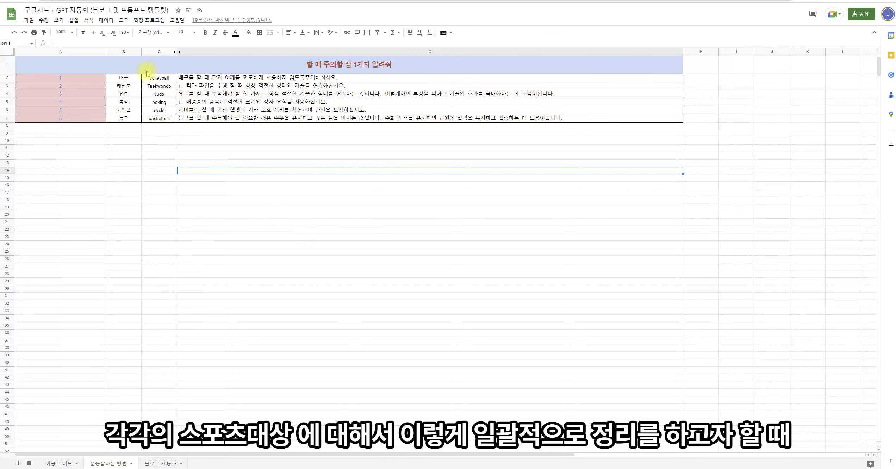
- Review the question in the merged header row, the target sports in column B, and the answer in G2
click(337, 67)
click(128, 94)
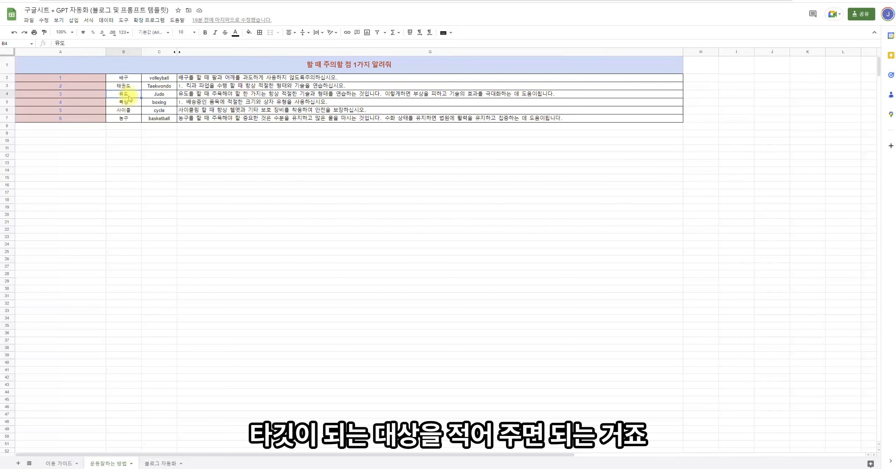
click(128, 103)
click(128, 111)
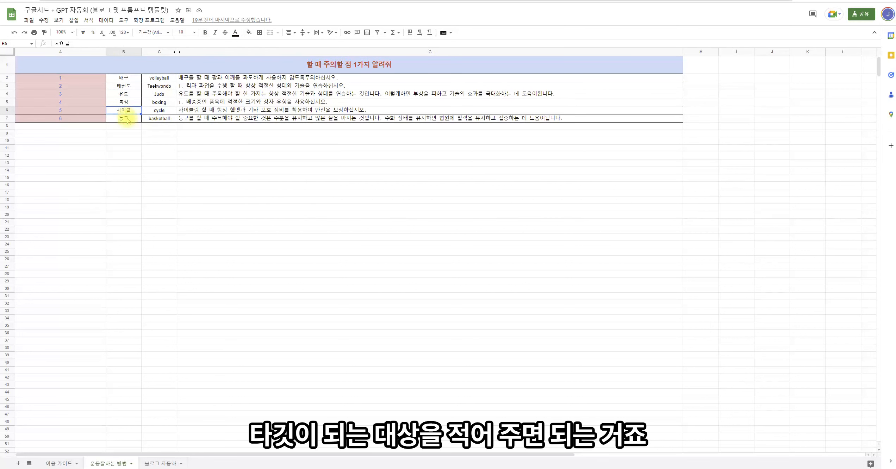
click(128, 120)
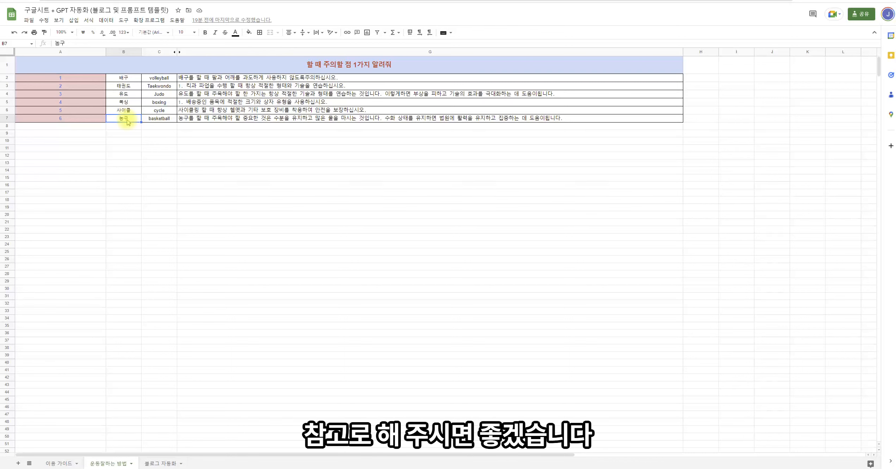
click(245, 140)
click(328, 67)
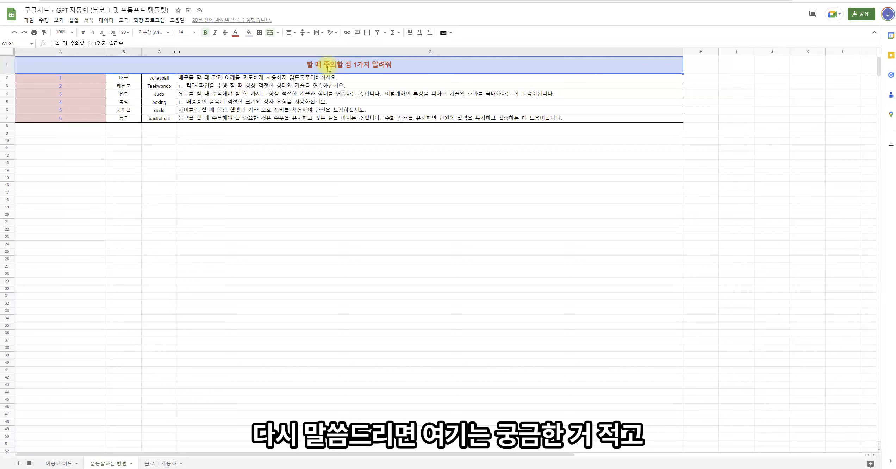
click(139, 79)
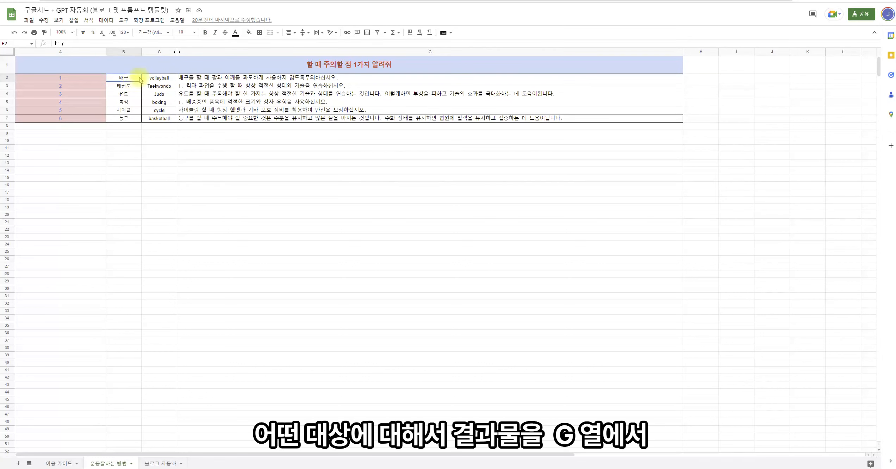
click(265, 80)
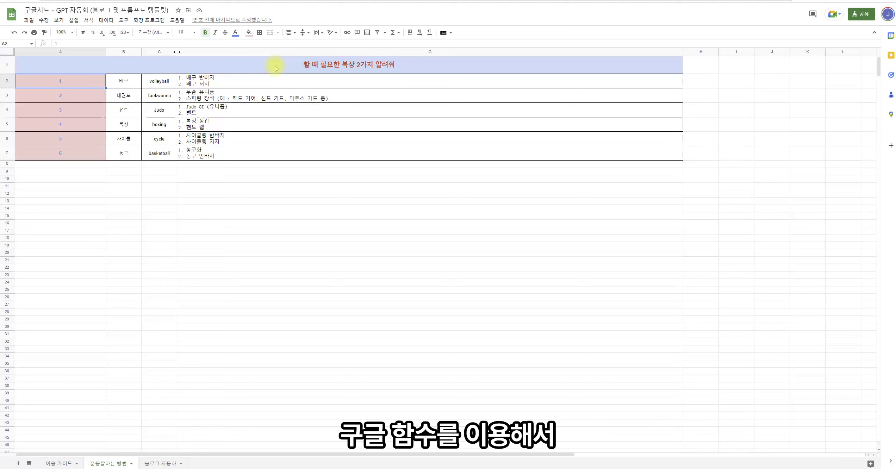
- Reveal hidden columns D to F and inspect the formula in D2 that combines the sport with the header question
click(180, 52)
click(246, 81)
click(145, 44)
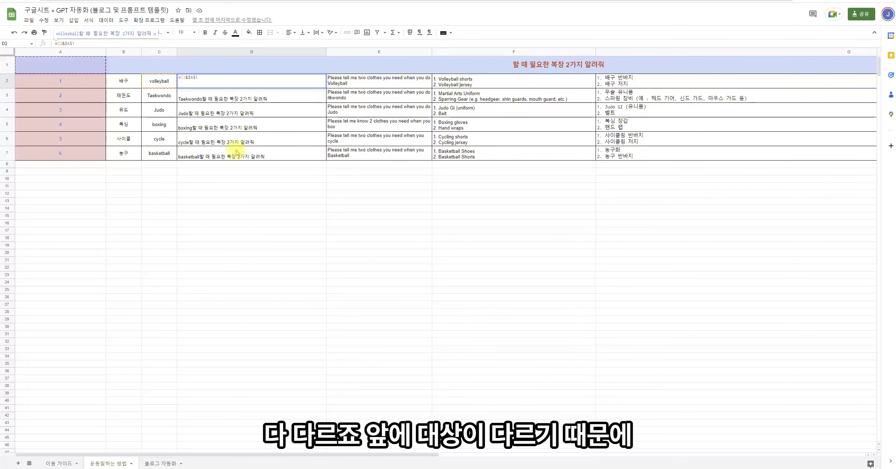
key(Escape)
- Trace the boxing row from the English name in C5 through the combined prompt, English translation, GPT answer and Korean result in G5
click(159, 125)
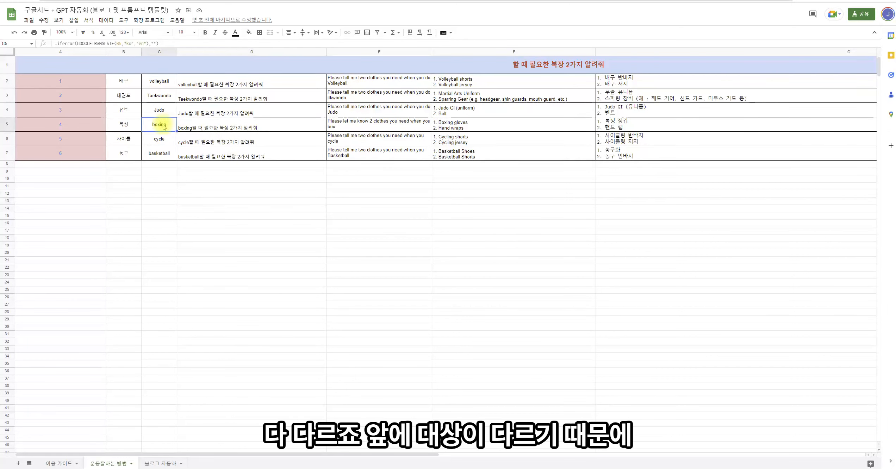
click(224, 127)
click(366, 126)
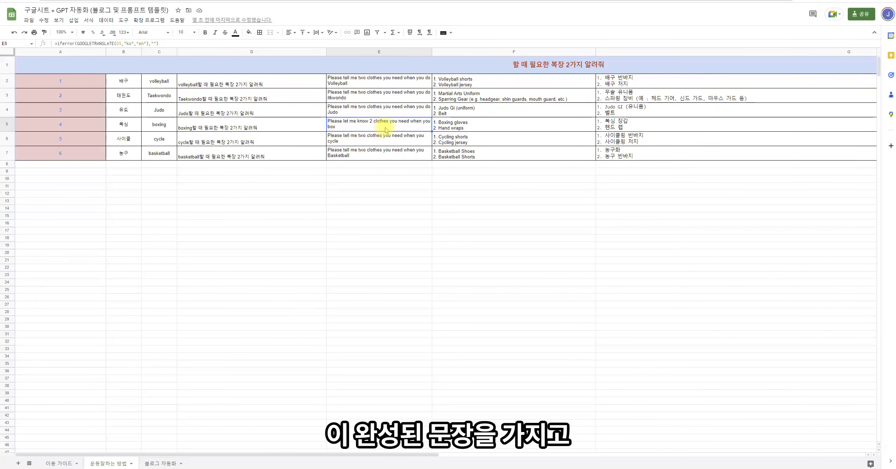
click(494, 126)
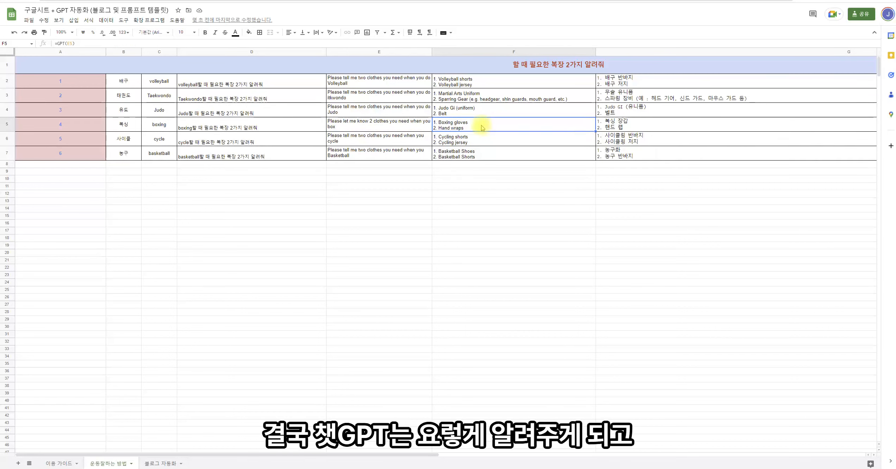
click(637, 122)
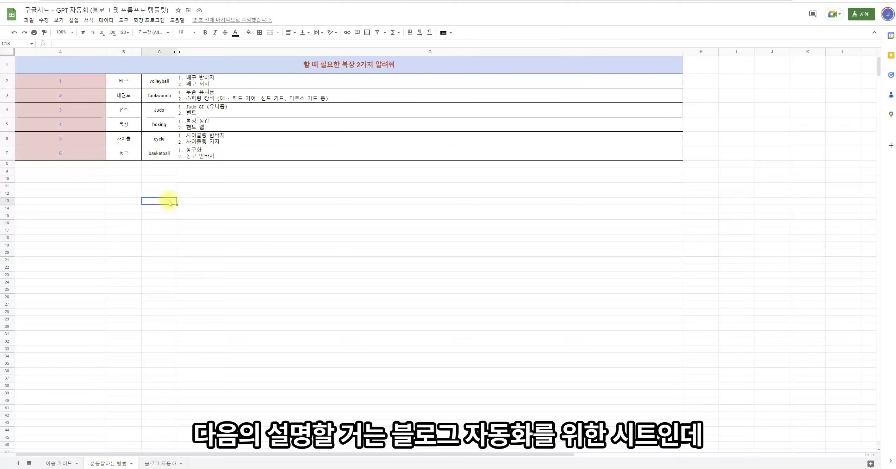
- Open the 블로그 자동화 sheet
click(164, 464)
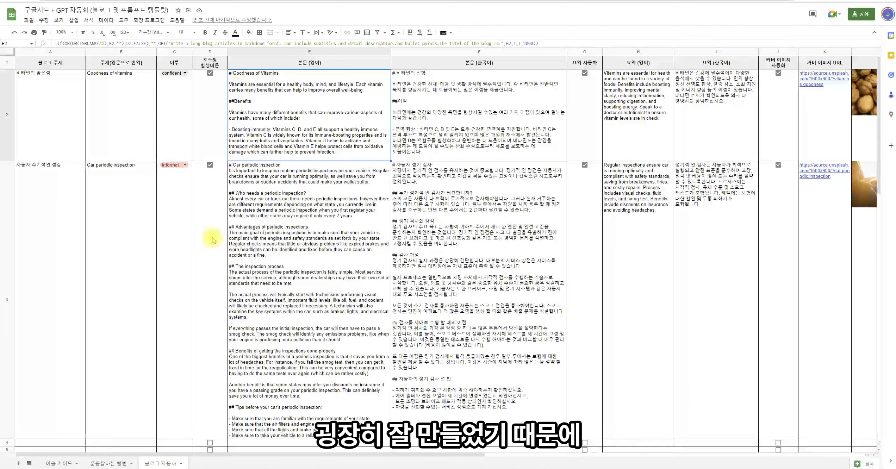
- Look through the tone options for the vitamin topic in C2 and inspect the English body formula in E2
click(184, 73)
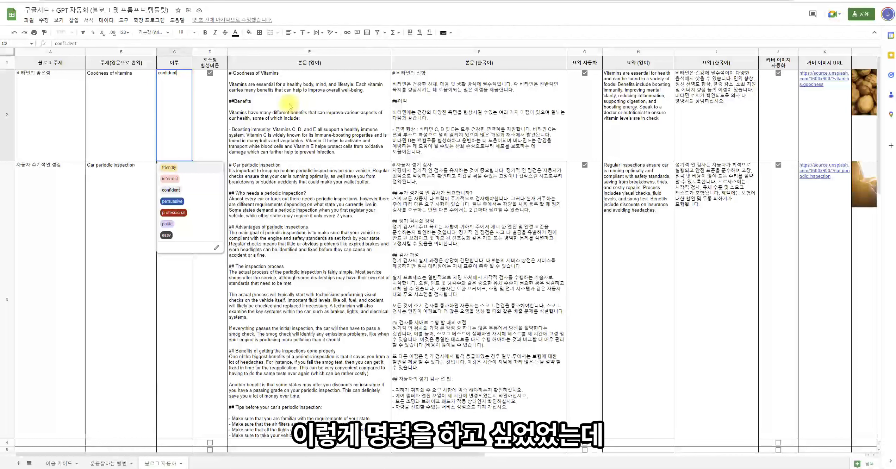
click(295, 84)
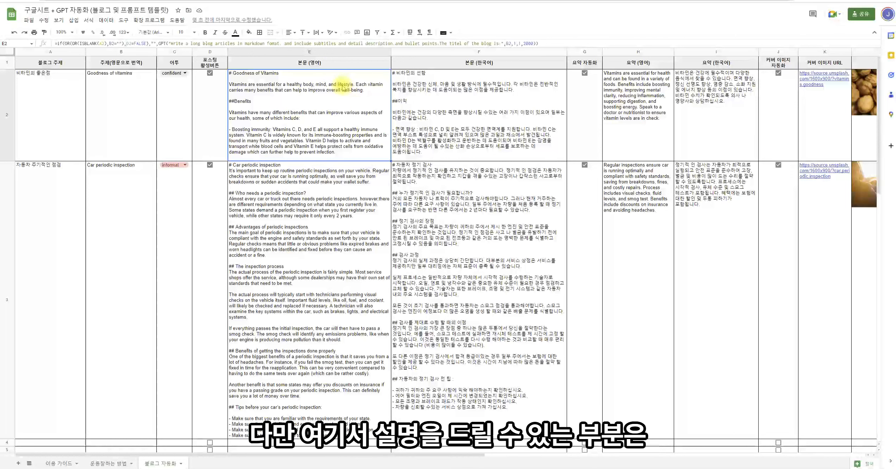
- Review the blog topics in A2 and A3 and the empty topic rows from row 4 down
click(57, 103)
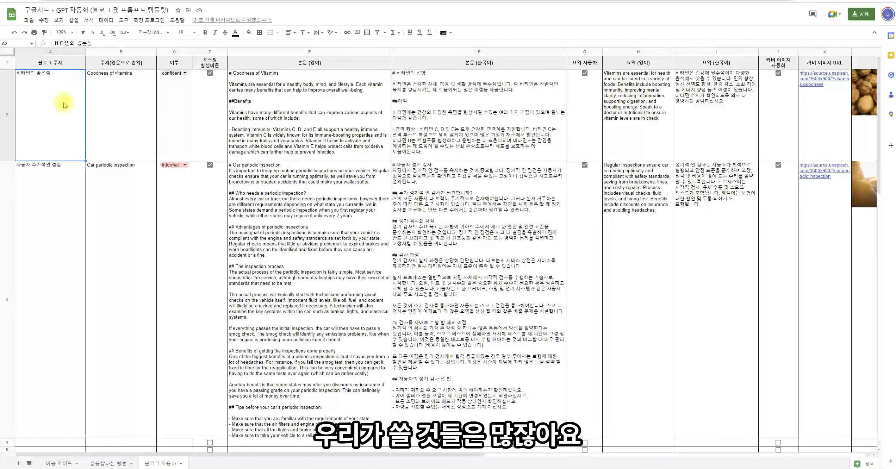
scroll(65, 104, down, 10)
scroll(64, 104, up, 10)
click(60, 187)
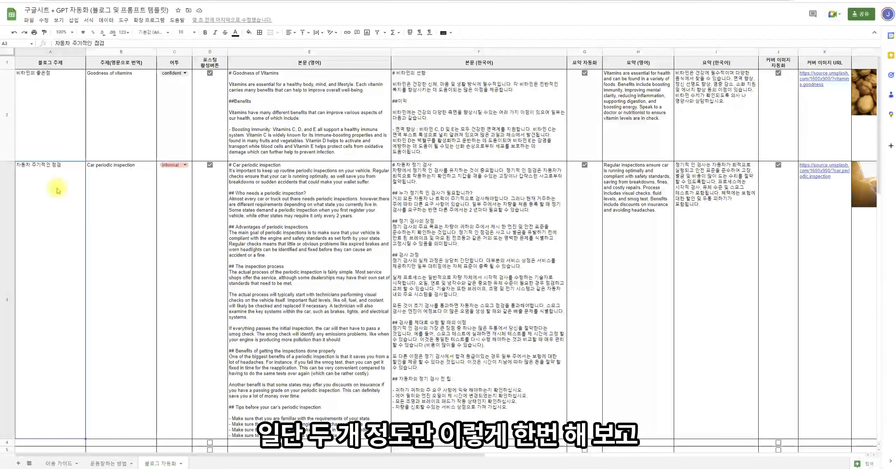
click(72, 443)
scroll(75, 306, down, 1)
scroll(77, 302, up, 1)
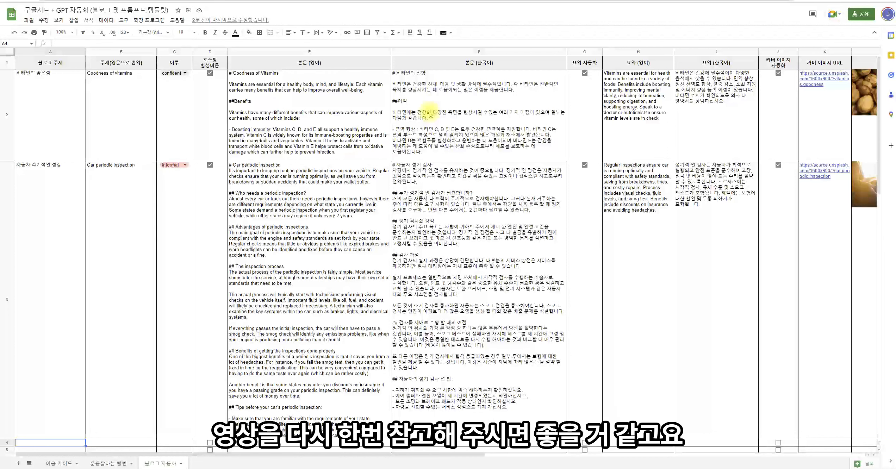
- Inspect the GPT arguments in E2 and read the Top P explanation in the OpenAI Playground, trying out its slider
click(340, 131)
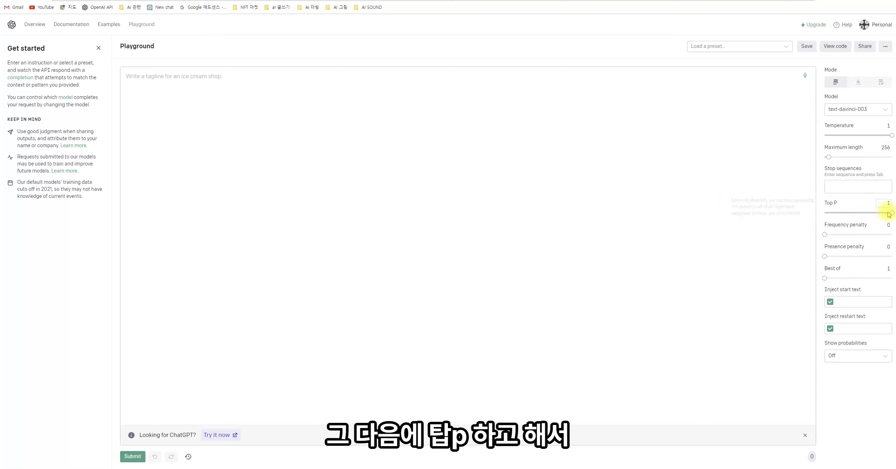
mouse_move(888, 208)
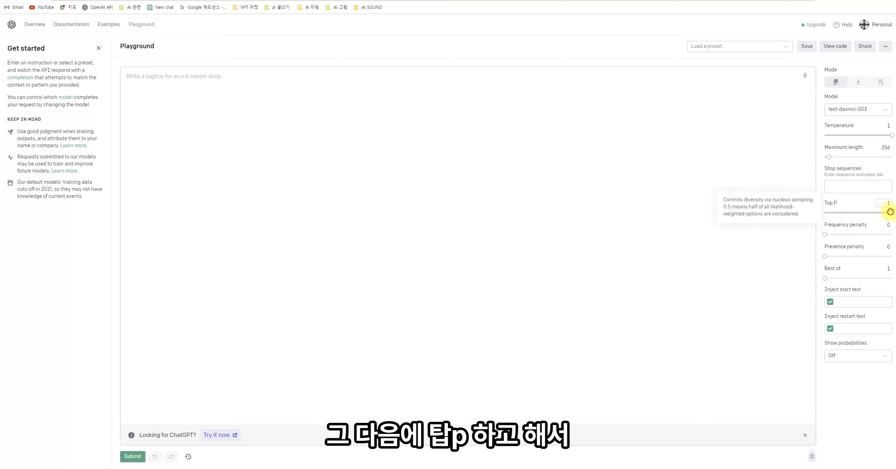
drag(833, 216, 895, 214)
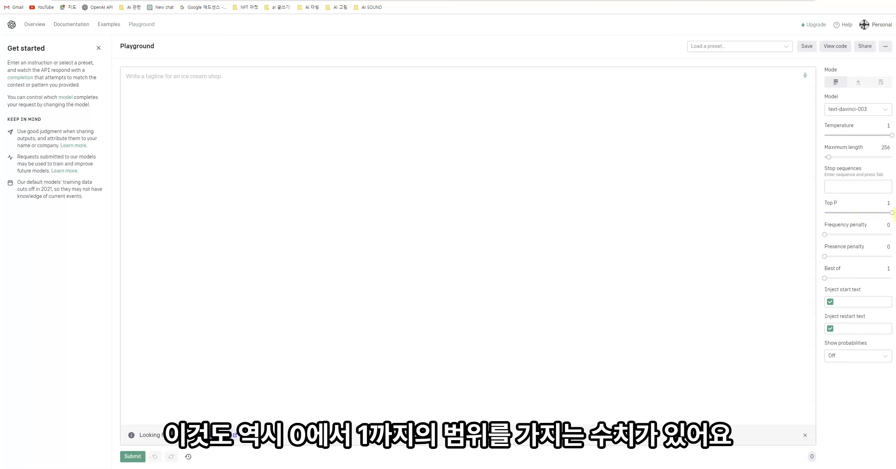
mouse_move(867, 207)
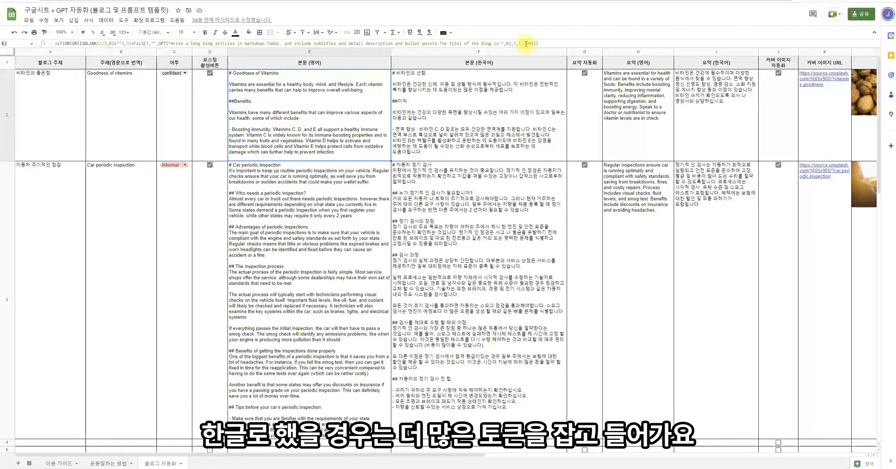
- Set the maximum token argument of the GPT formula in E3 to 100
click(310, 198)
double_click(527, 44)
text(100)
key(Return)
- Review the English body formula in E2 and the columns beyond the cover image URL
click(310, 106)
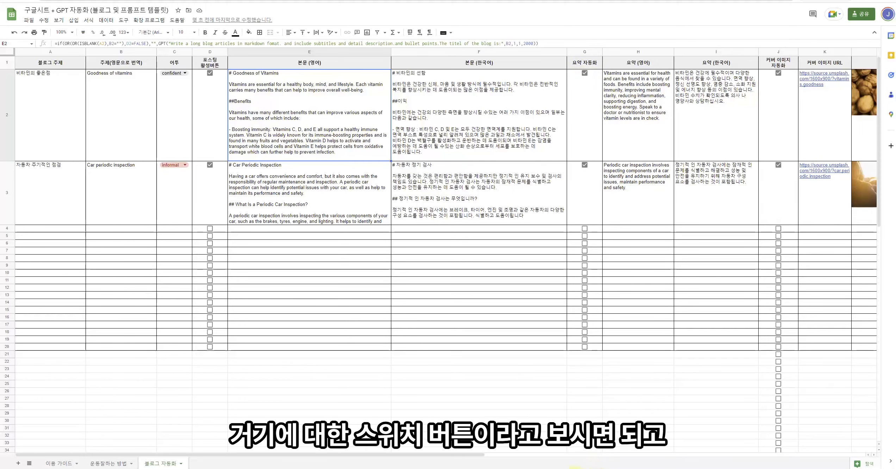
drag(476, 455, 571, 458)
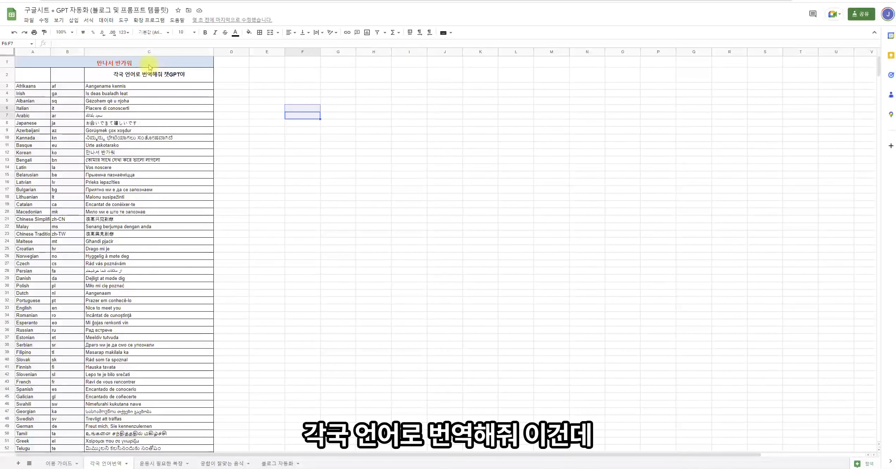
- Remove "챗GPT야" from the heading in C2 of the 각국 언어번역 sheet, leaving "각국 언어로 번역해줘"
click(149, 64)
click(160, 76)
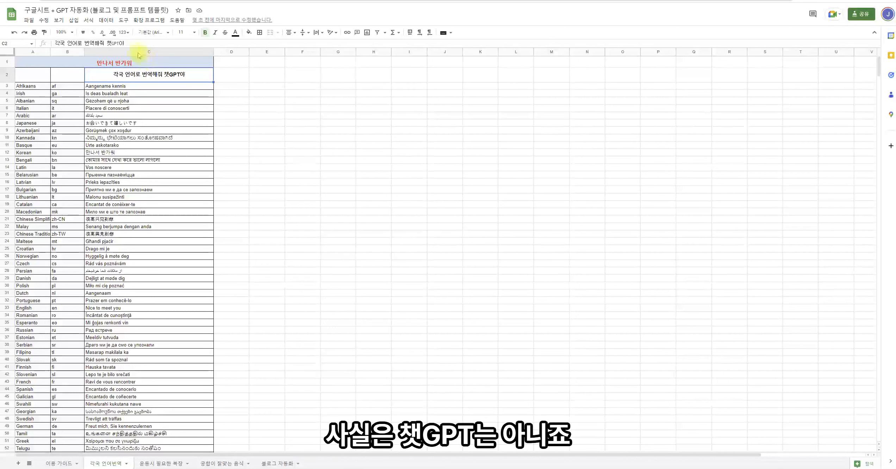
drag(106, 43, 137, 43)
key(BackSpace)
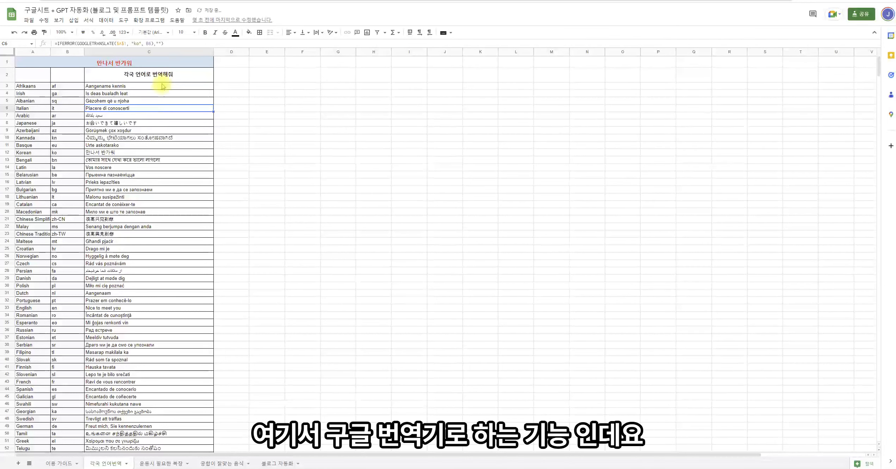
- Replace the phrase in the merged header row with "너 이름이 뭐야?" and check the translations in column C
click(151, 63)
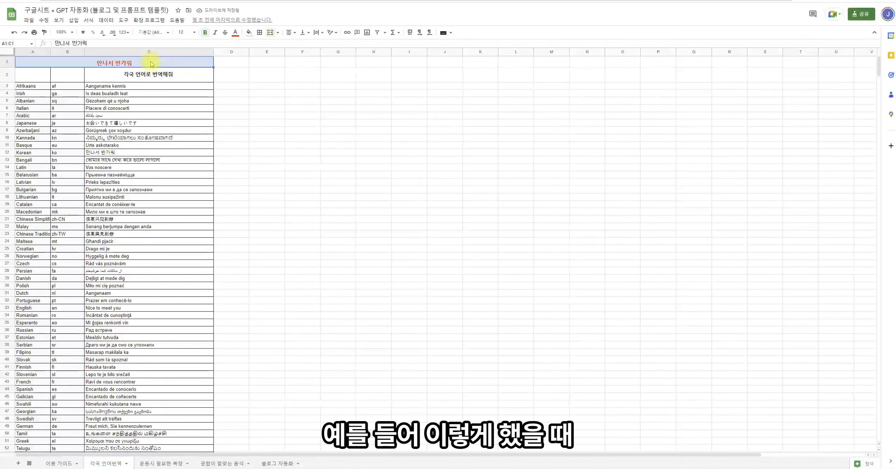
text(너 이름이 뭐야?)
key(Return)
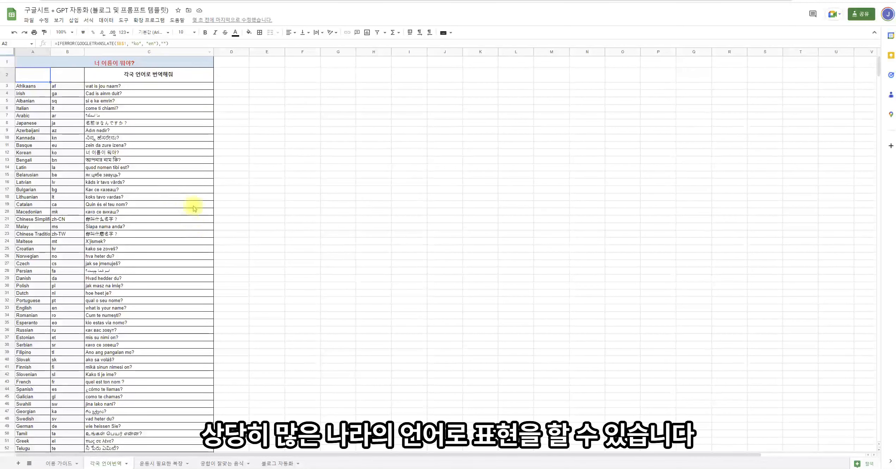
scroll(187, 215, down, 2)
scroll(192, 229, up, 2)
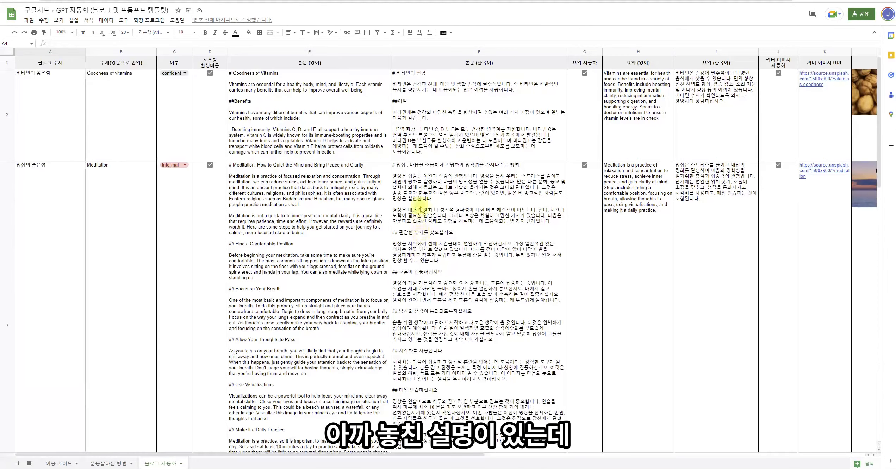
- Autofill the English body formula on the 블로그 자동화 sheet from E2 down to E3 and check E3
click(383, 157)
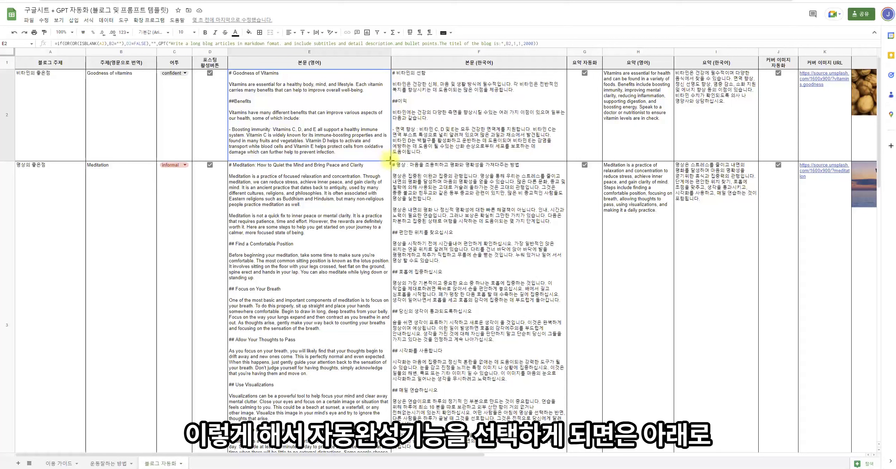
drag(390, 161, 415, 183)
scroll(471, 295, up, 14)
click(352, 283)
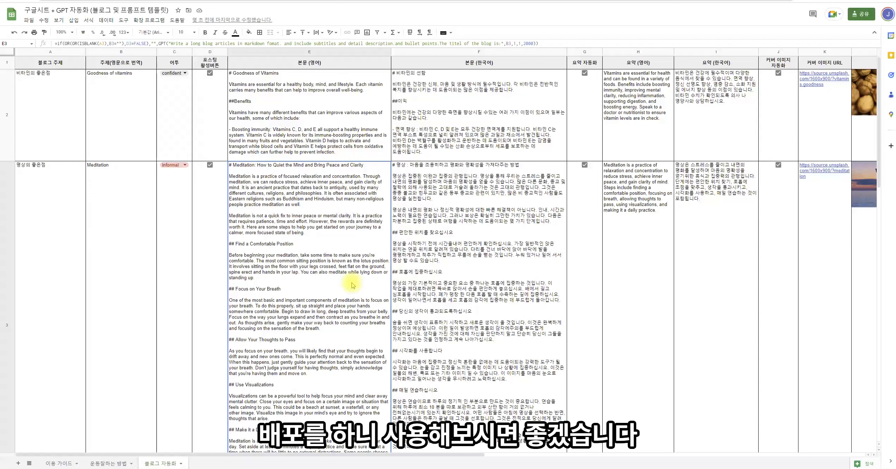
- Look at the file commands that include making a copy of the template, without running any
click(29, 20)
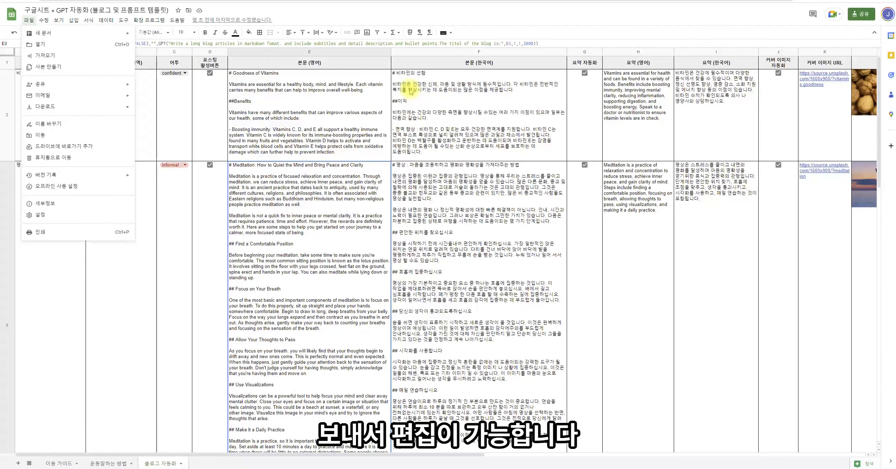
click(585, 212)
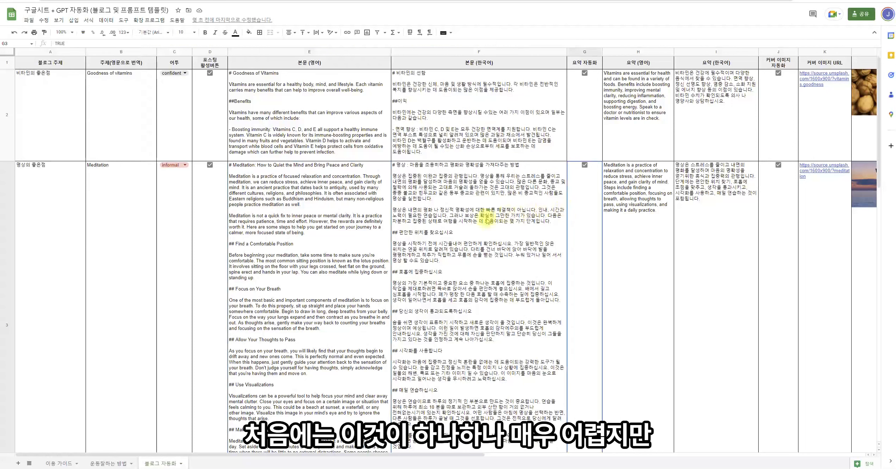
- Review the Korean translation formula in F3, the GPT formula in E2 and the empty template rows below
click(455, 224)
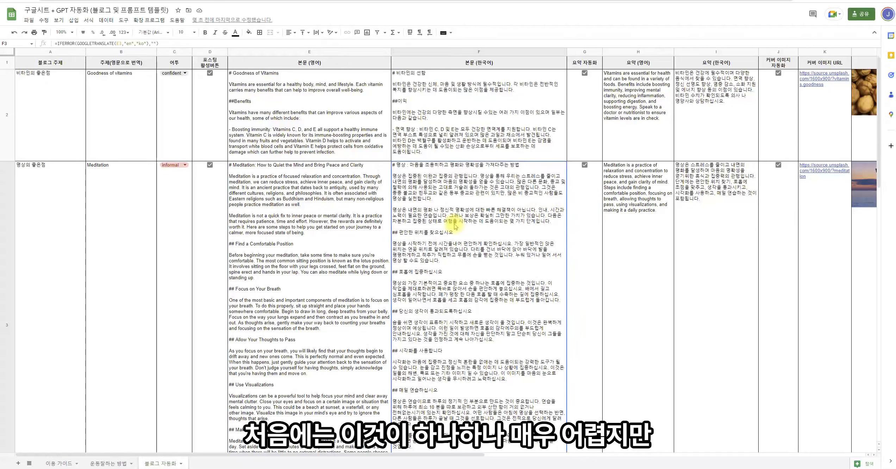
click(261, 93)
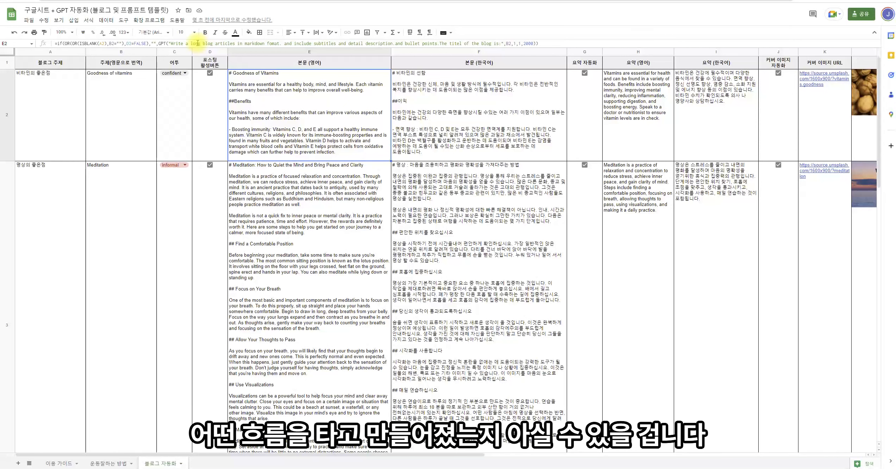
scroll(564, 245, down, 5)
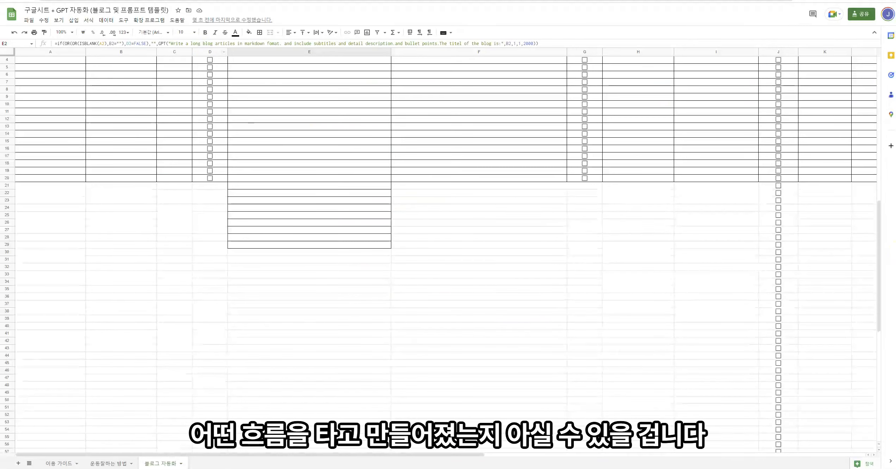
scroll(718, 211, down, 2)
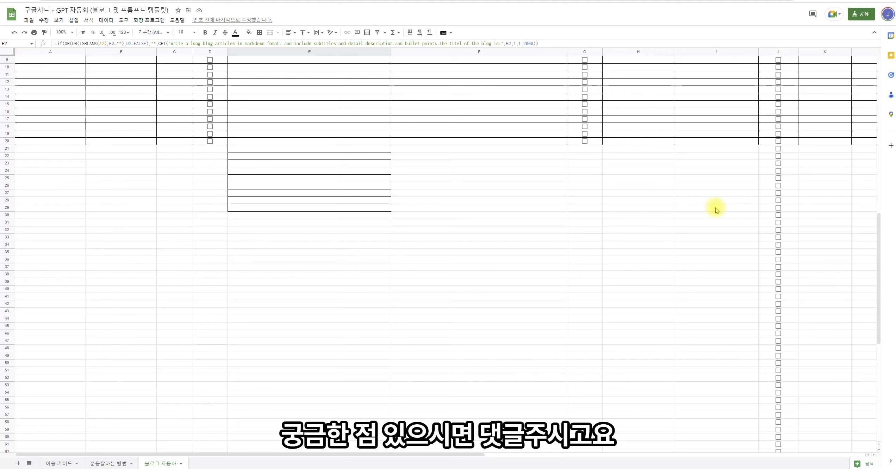